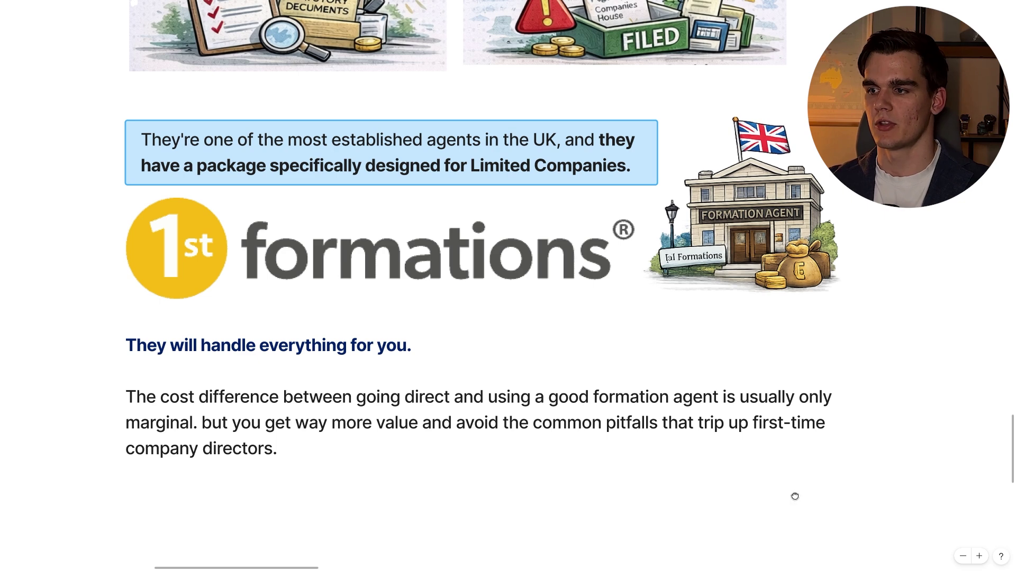
Step: Switch to the web browser and open the page byhessel.com/1stformations
left_click_drag(794, 494, 804, 518)
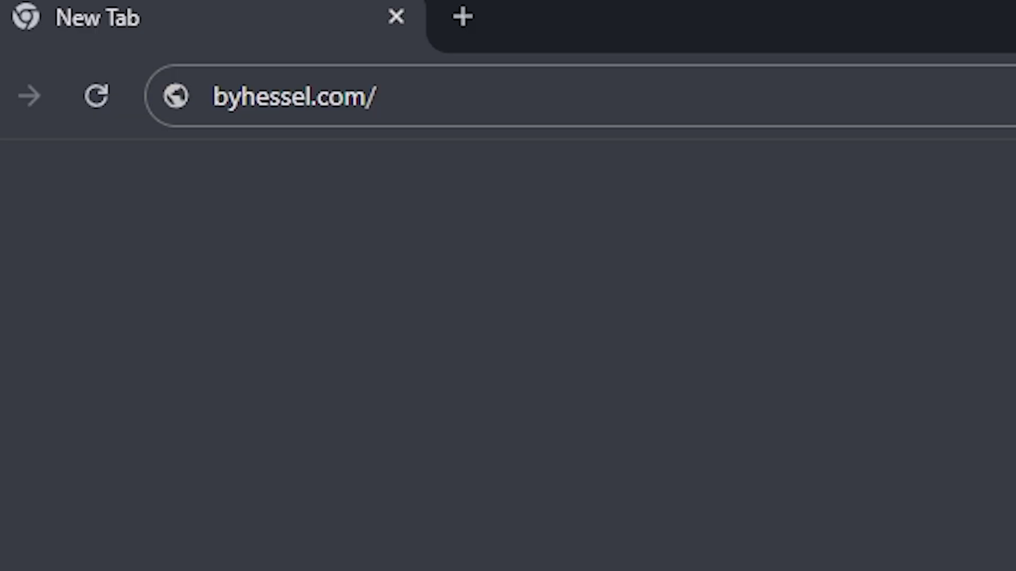
left_click(572, 97)
type("1stformations")
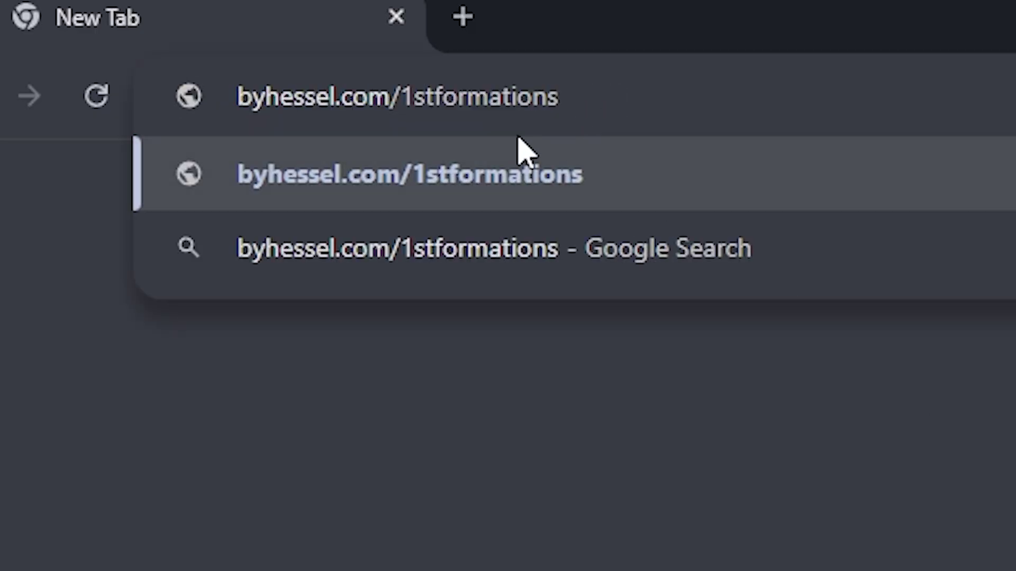
key("Return")
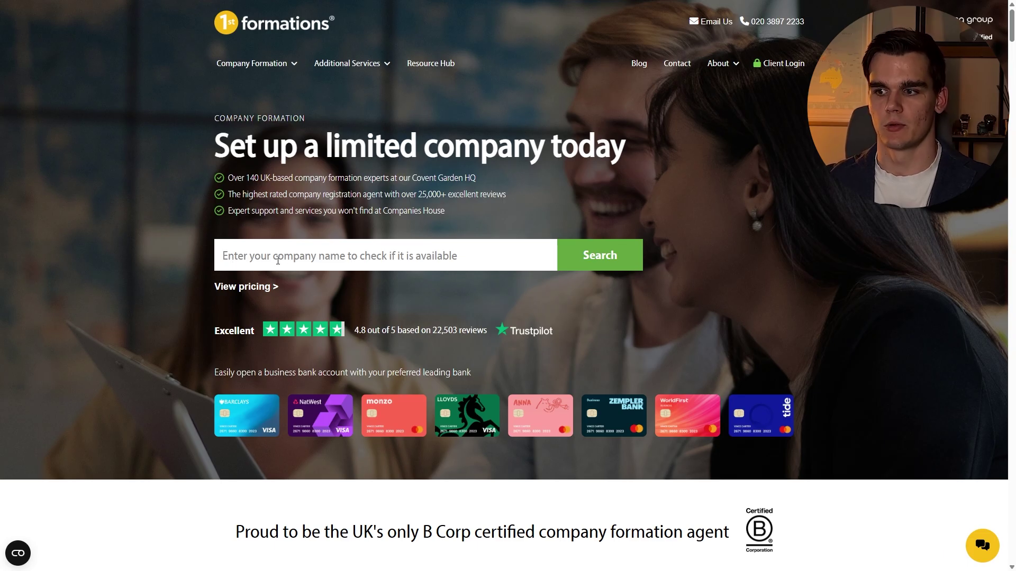
Step: Check whether the company name "Studio Hessel" is available
left_click(317, 255)
type("Studio Hessel")
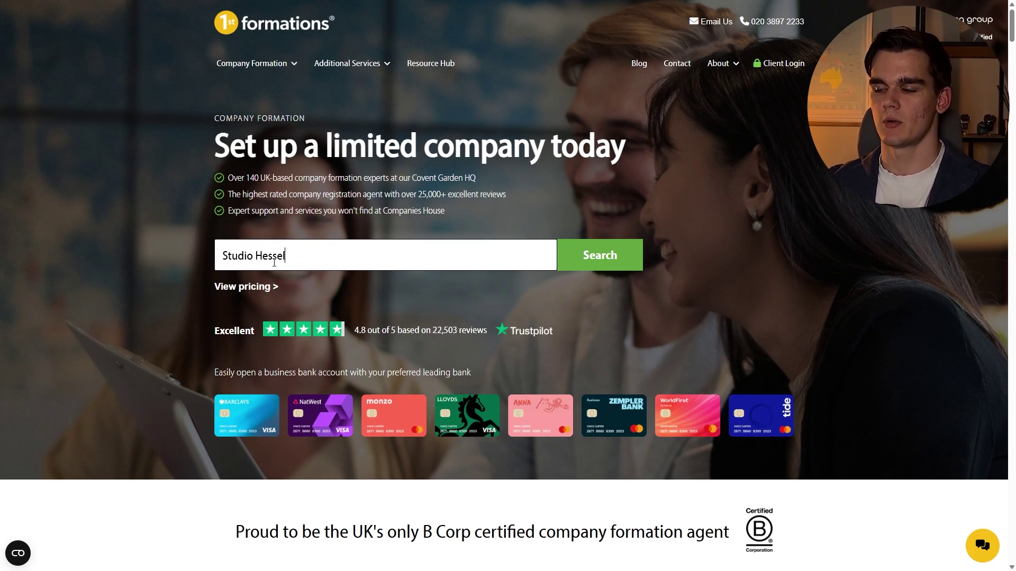
left_click(603, 259)
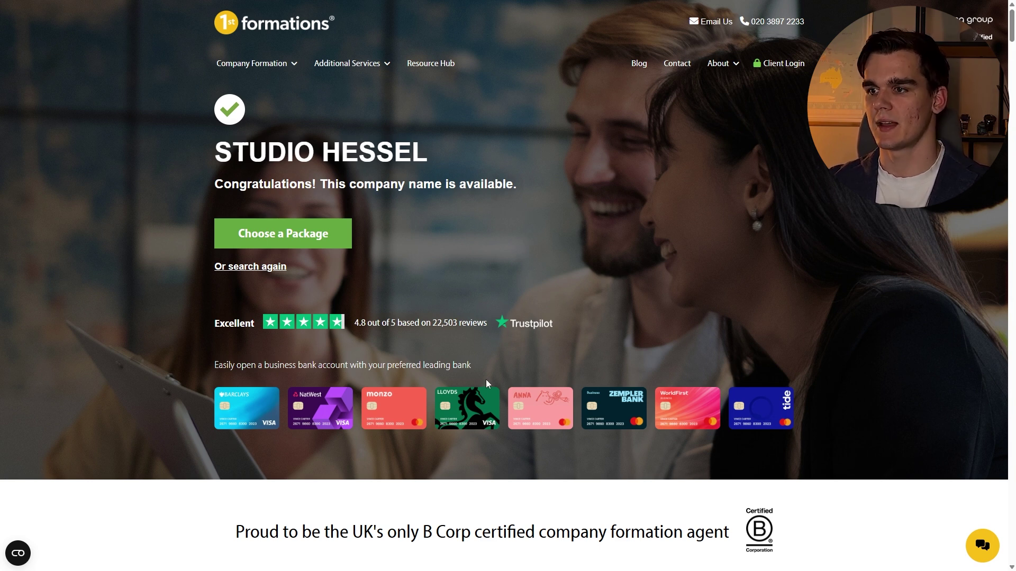
Step: Go on to the package choice, compare the limited company packages and buy the Privacy package
left_click(290, 234)
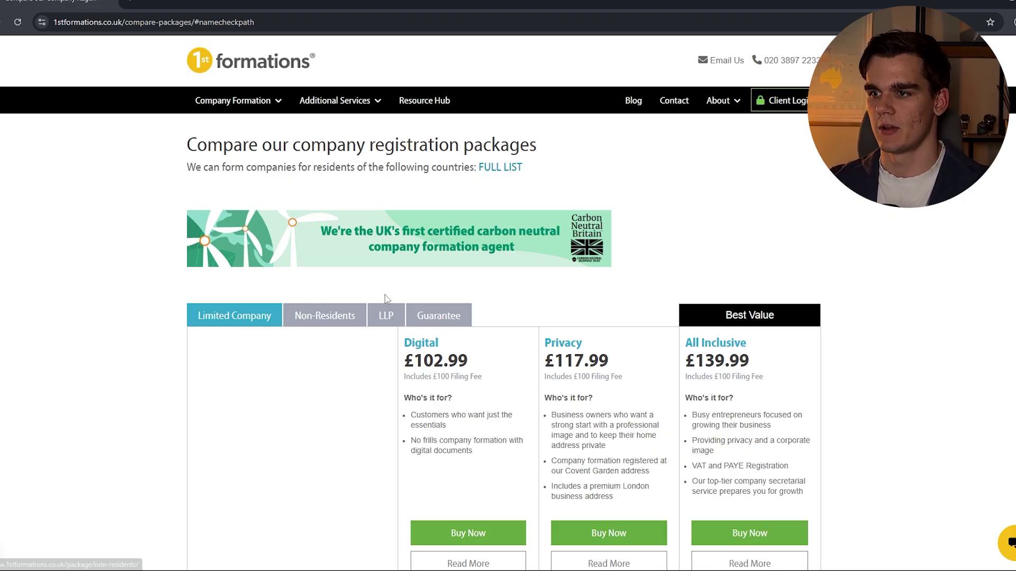
scroll(222, 263, "down", 1)
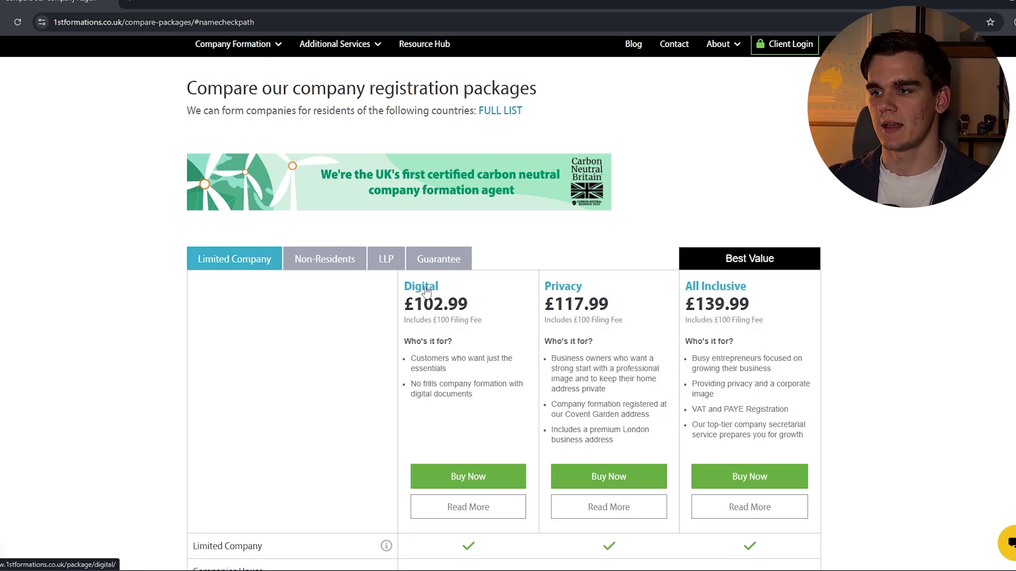
scroll(770, 292, "down", 1)
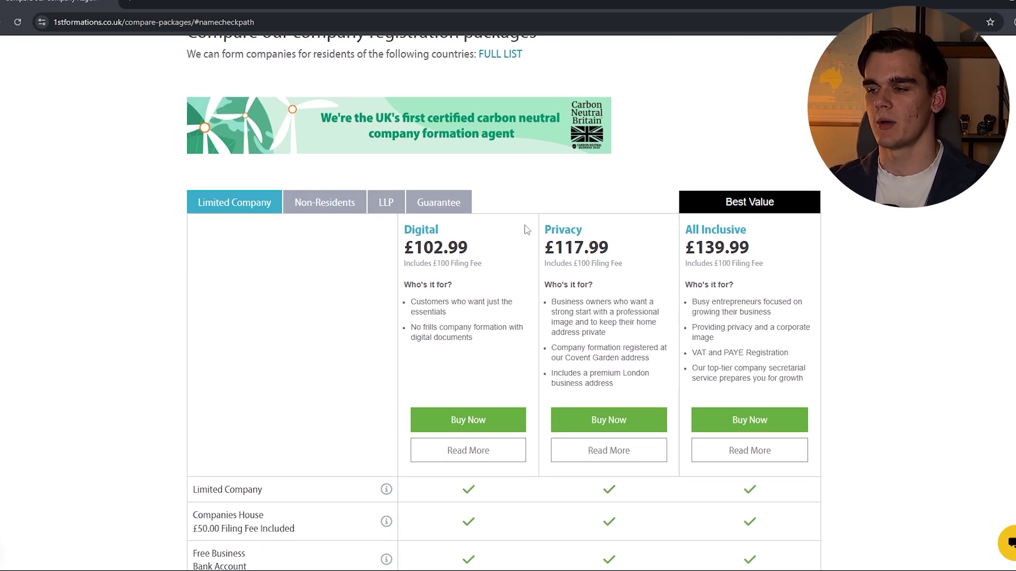
scroll(550, 262, "down", 1)
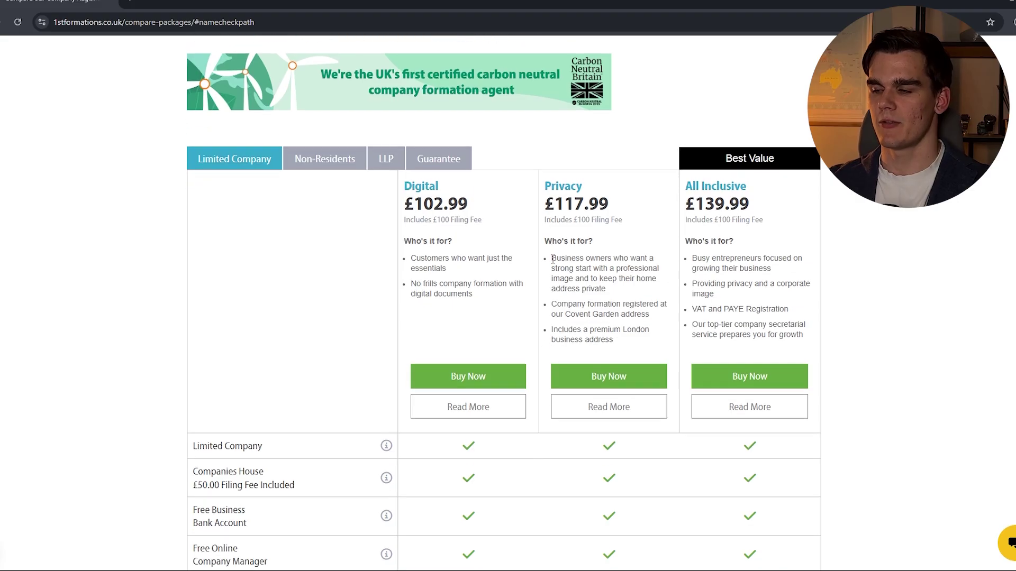
scroll(554, 256, "up", 1)
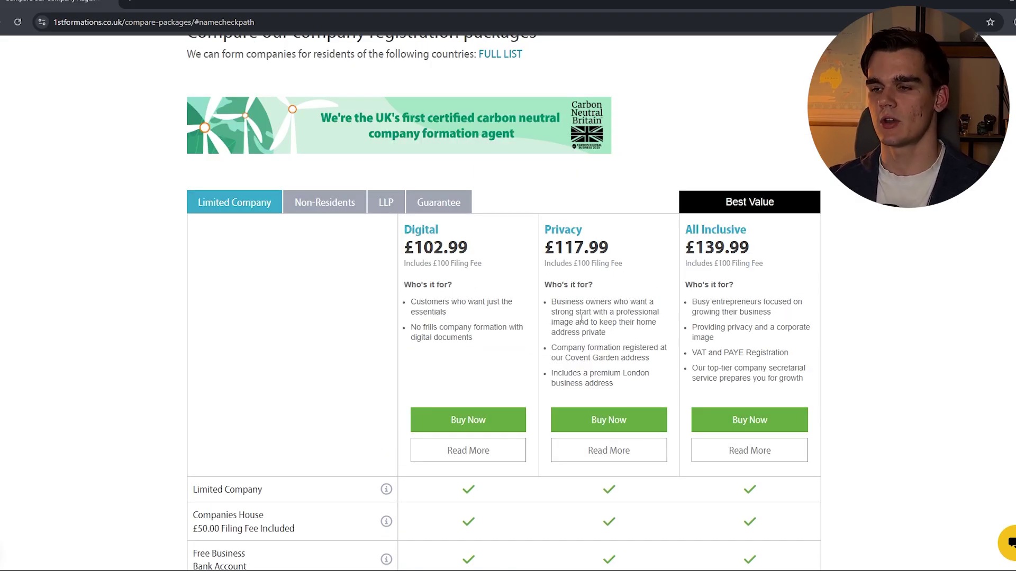
scroll(582, 318, "down", 1)
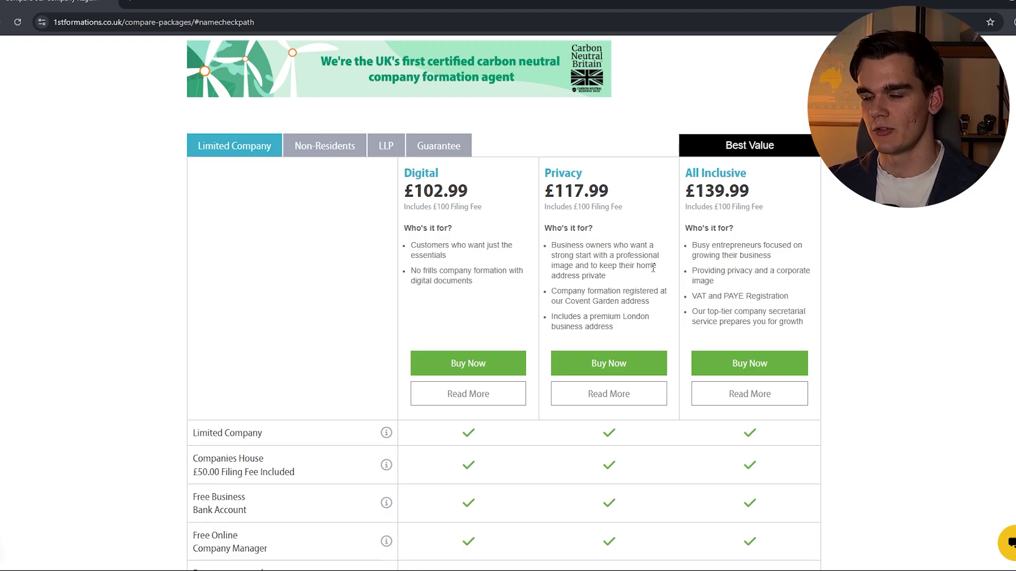
scroll(653, 269, "up", 1)
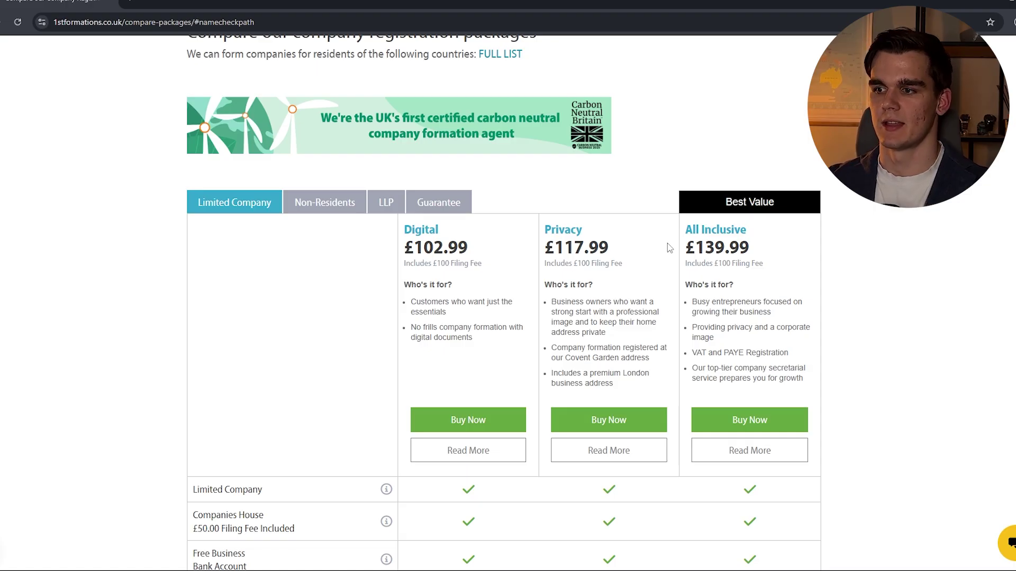
scroll(710, 249, "down", 1)
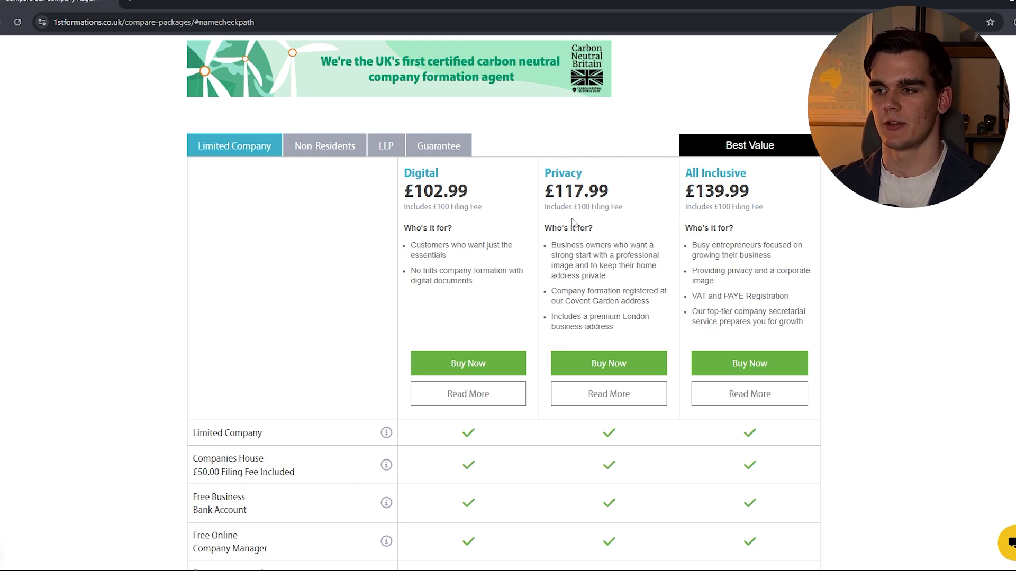
left_click(596, 368)
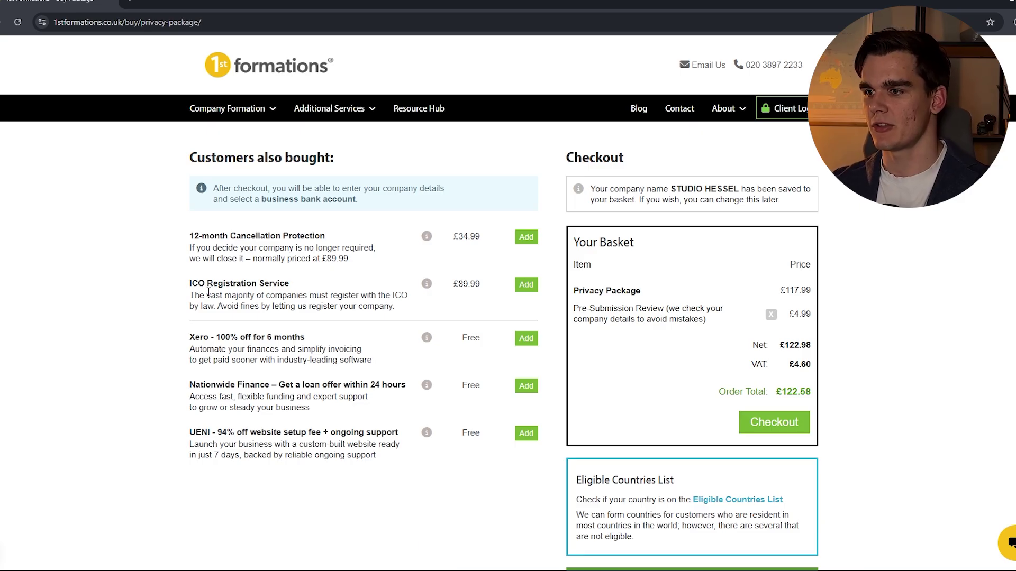
Step: Review the optional add-on services and the basket contents for the Privacy package
scroll(209, 287, "down", 1)
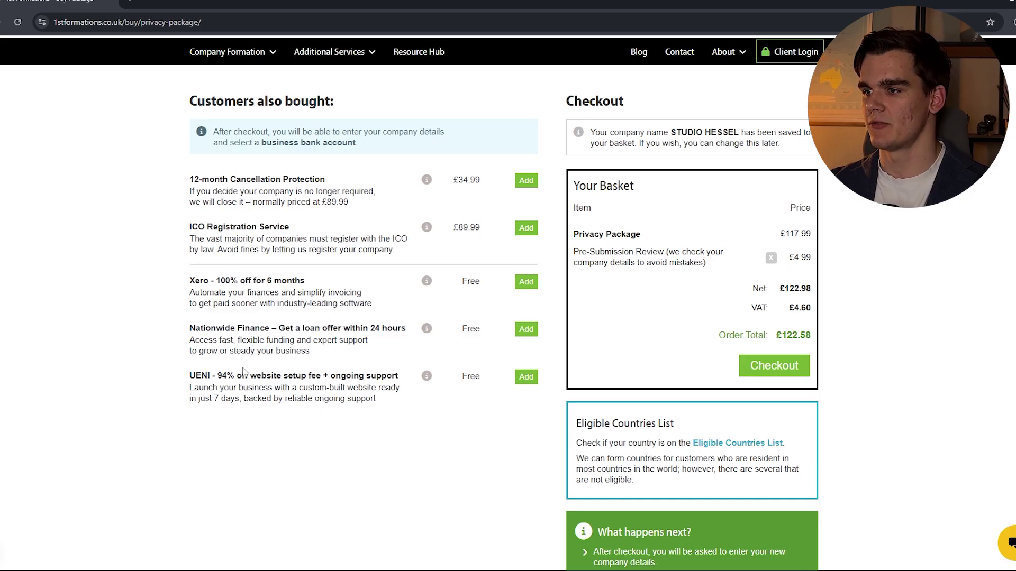
scroll(243, 372, "up", 1)
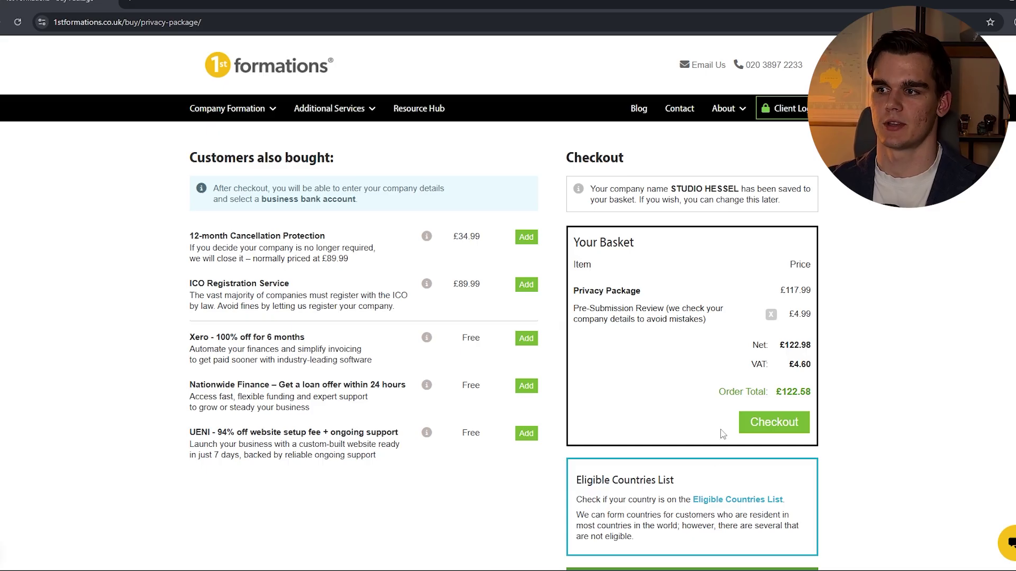
scroll(750, 313, "down", 1)
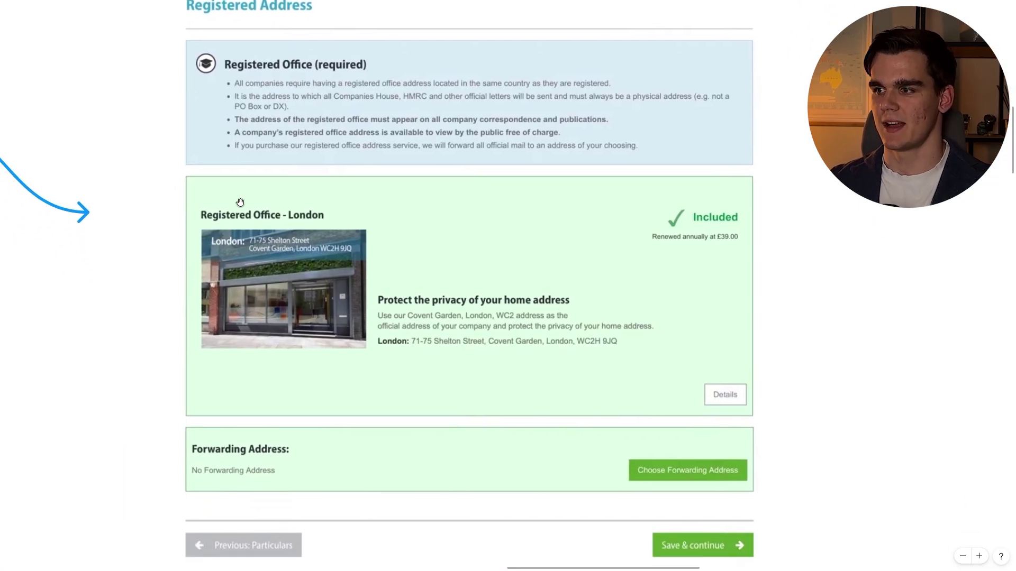
Step: Switch to the whiteboard guide and examine its registered address, appointments, position and officer details stages
left_click_drag(217, 304, 209, 217)
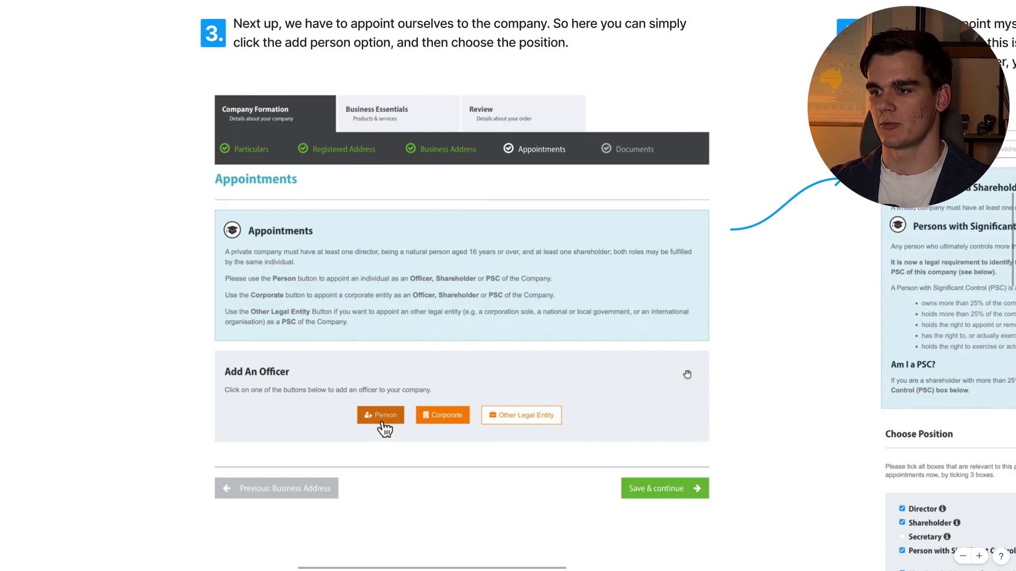
scroll(682, 375, "right", 1)
scroll(681, 376, "right", 10)
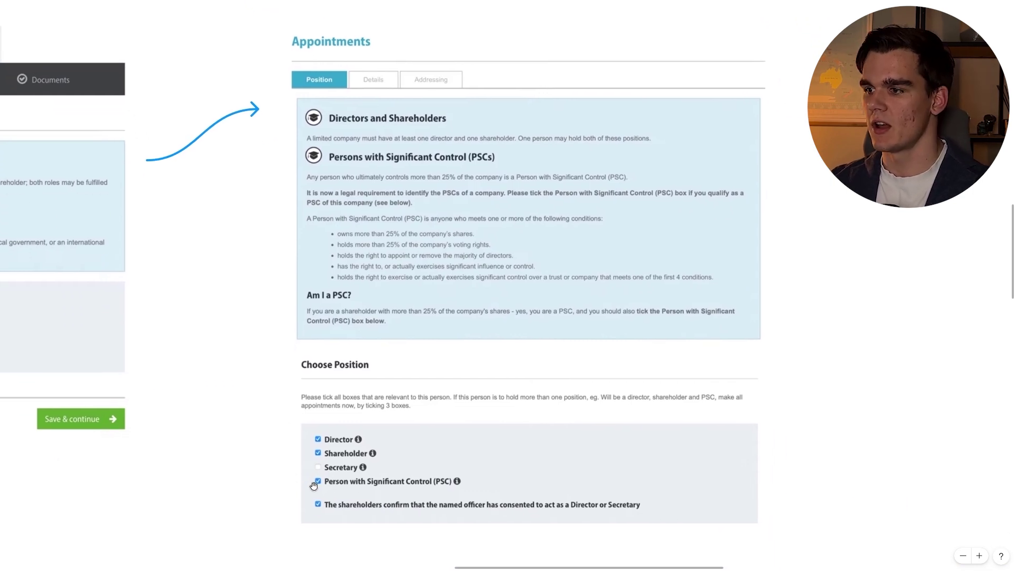
scroll(394, 471, "up", 2)
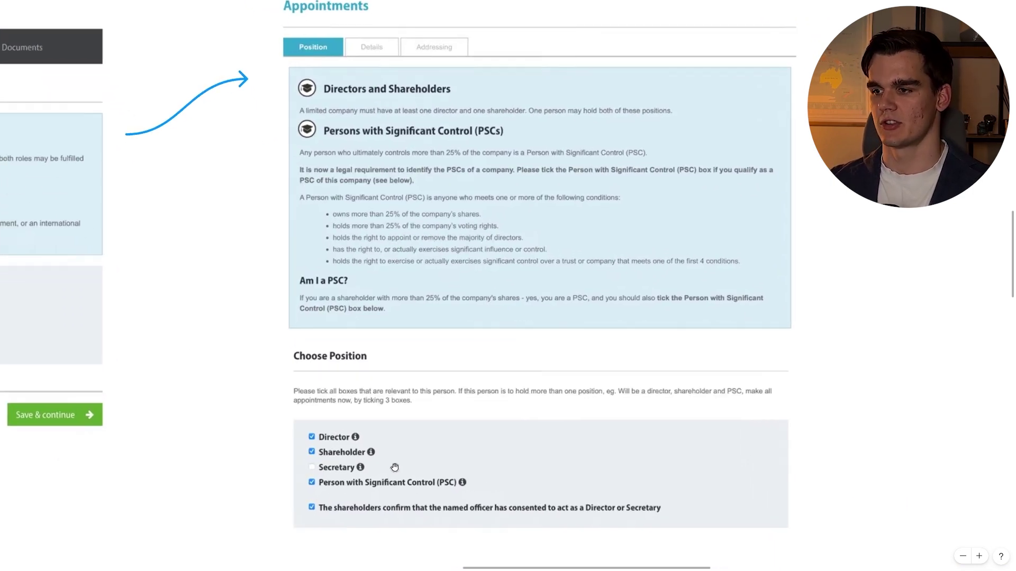
scroll(424, 492, "right", 1)
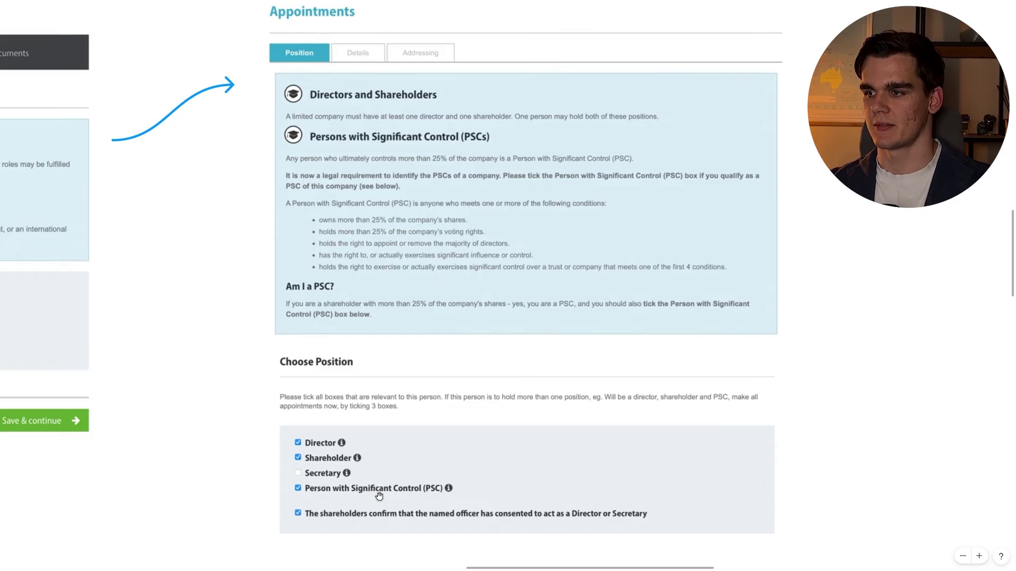
scroll(379, 496, "down", 10)
scroll(378, 496, "left", 12)
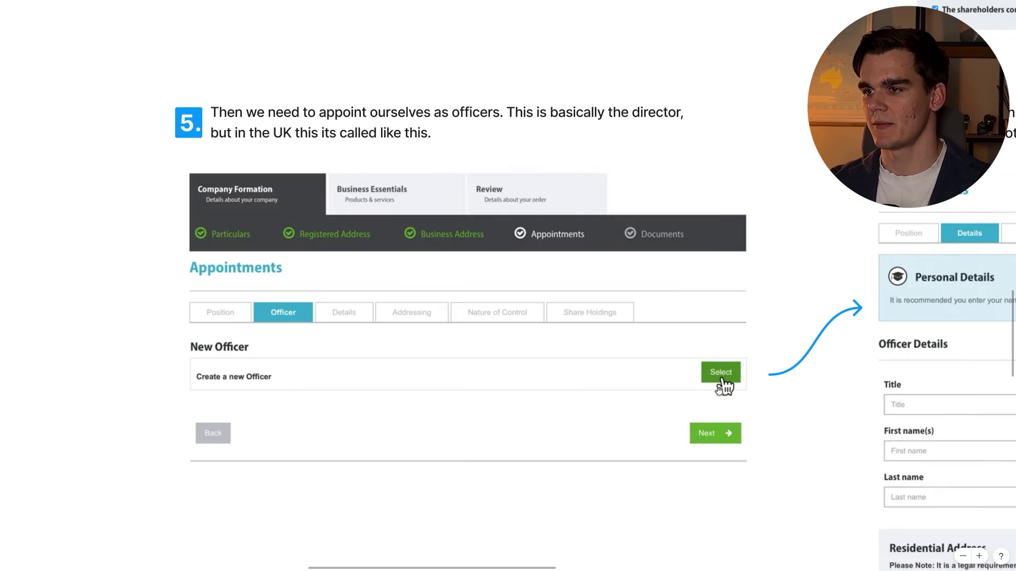
scroll(229, 214, "down", 3)
scroll(229, 214, "right", 12)
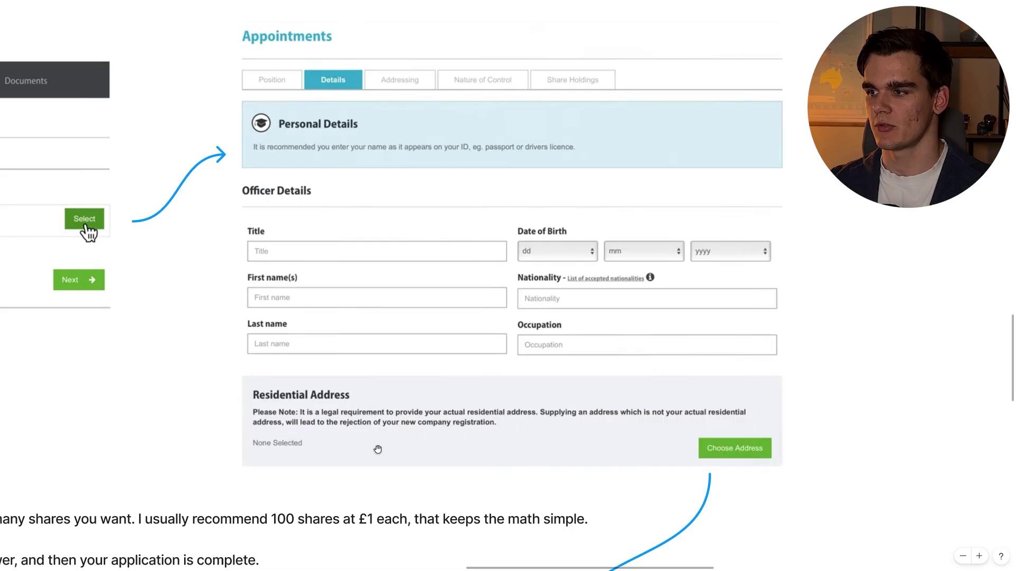
scroll(373, 449, "up", 3)
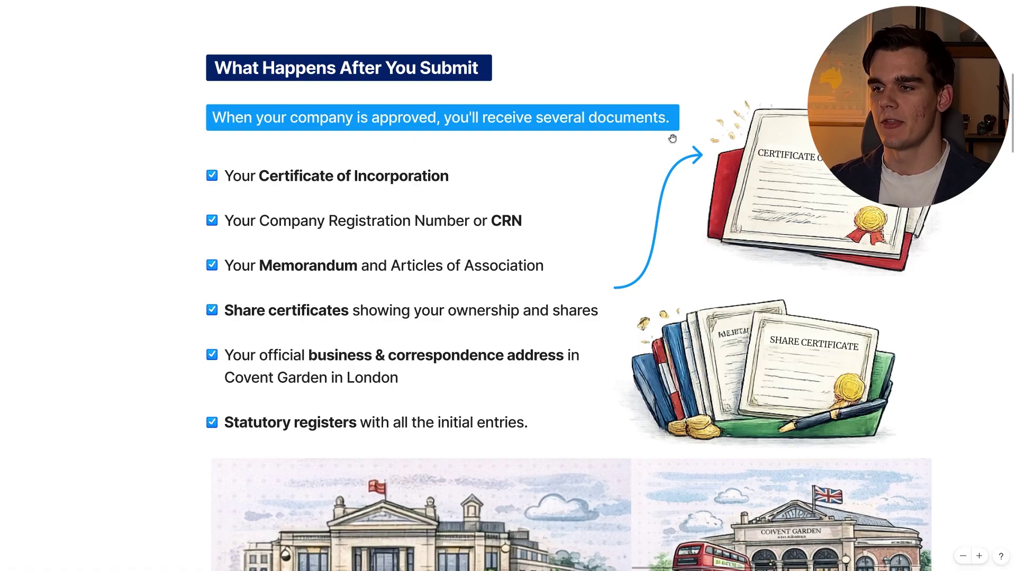
Step: Read the "What Happens After You Submit" section on the documents received and the online portal access
scroll(671, 138, "right", 2)
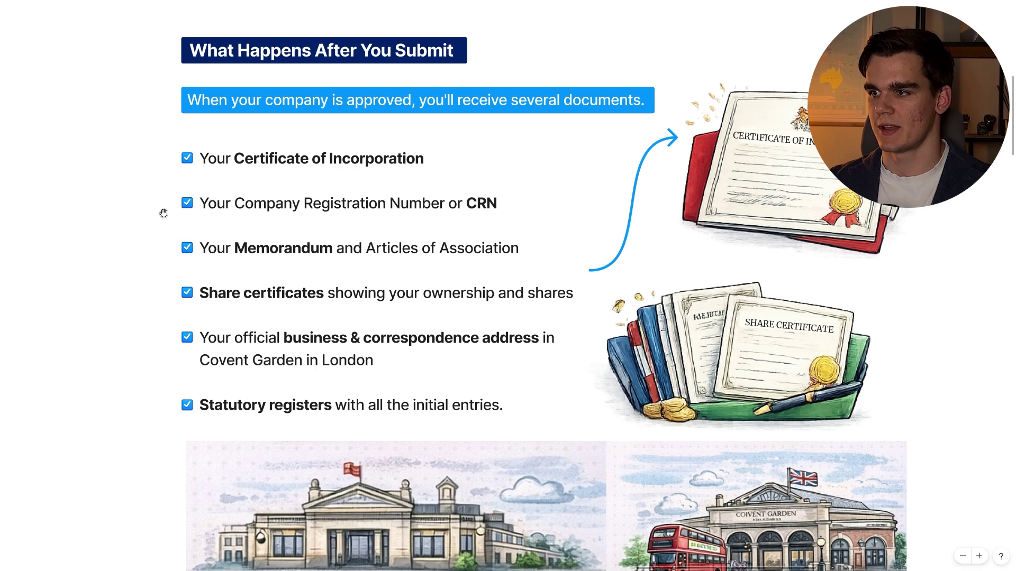
left_click_drag(163, 212, 149, 220)
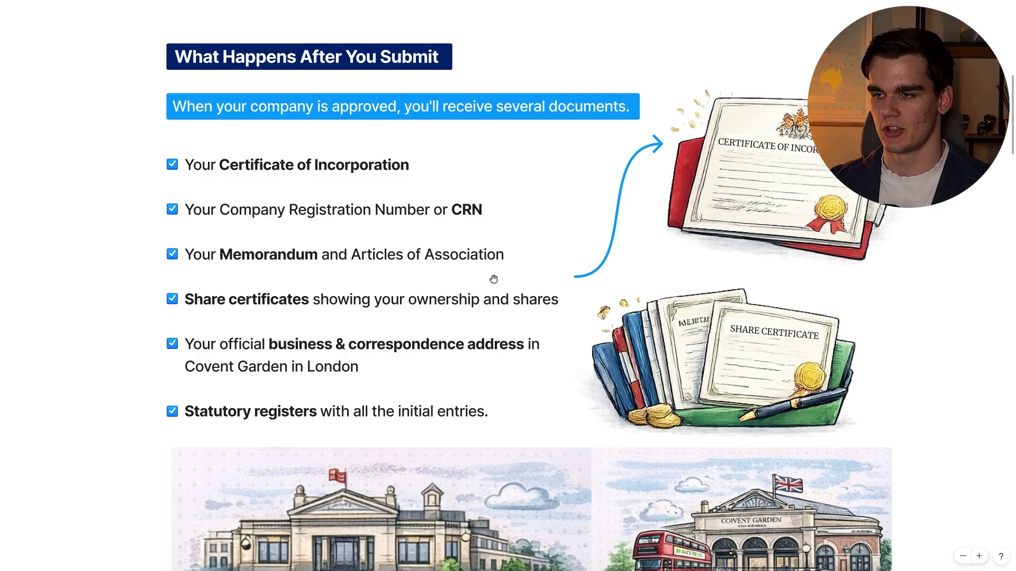
left_click_drag(135, 282, 120, 273)
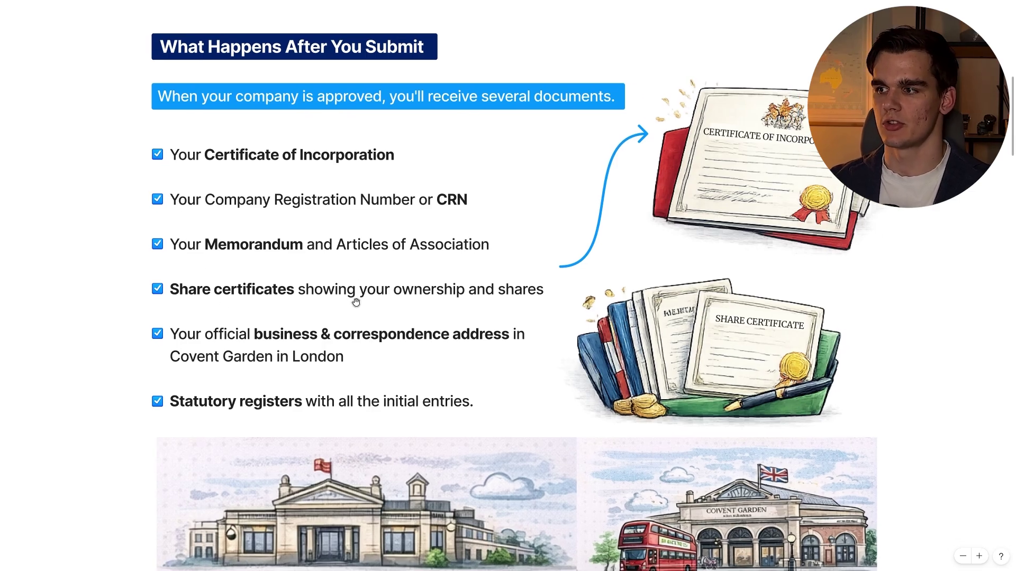
left_click_drag(525, 301, 542, 185)
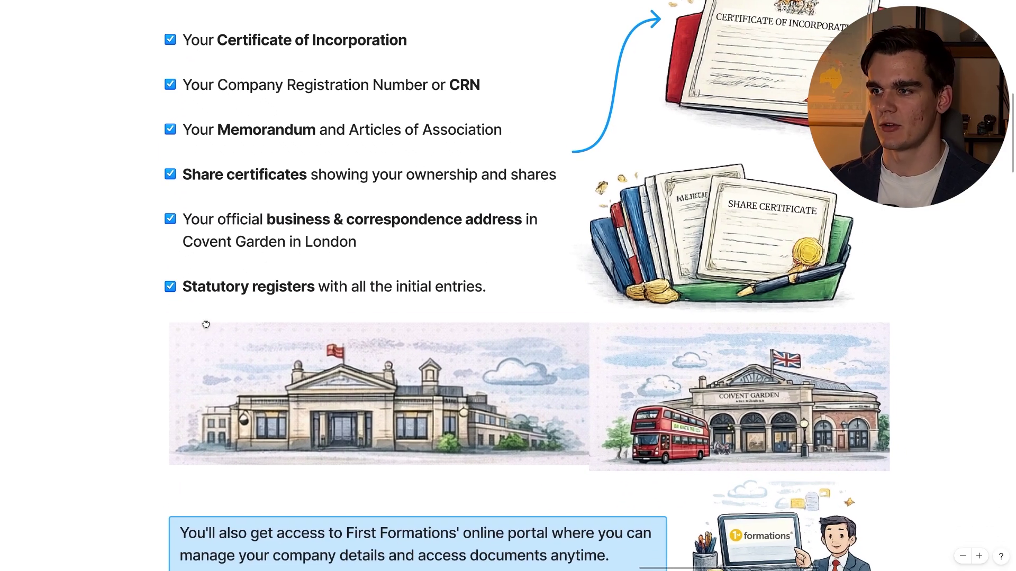
left_click_drag(206, 324, 178, 244)
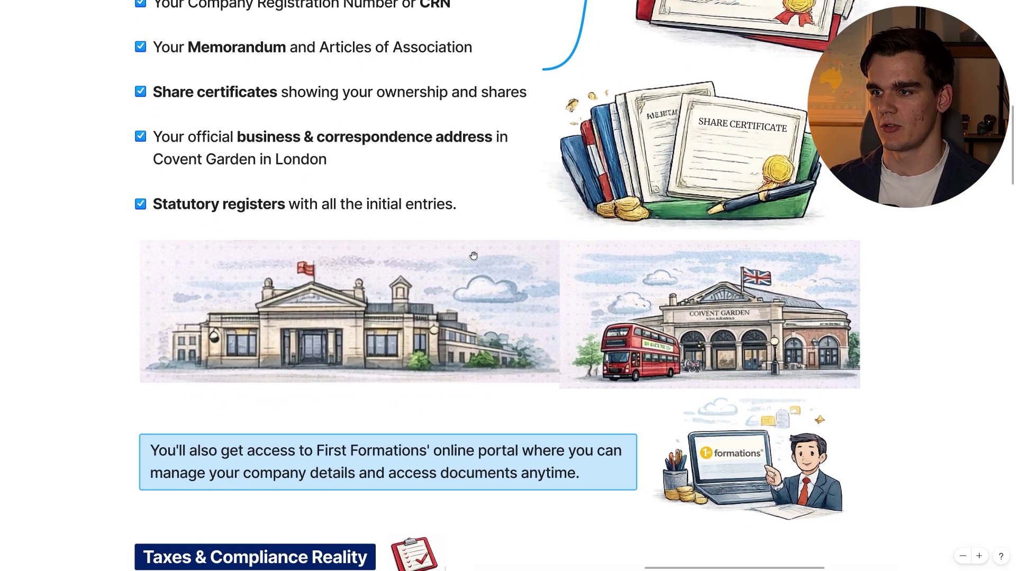
left_click_drag(225, 451, 220, 360)
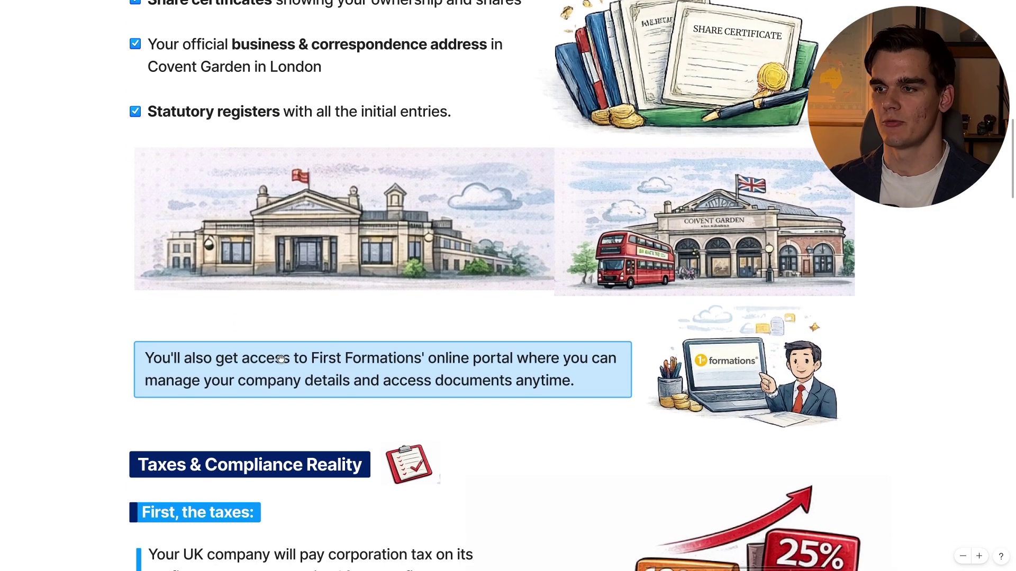